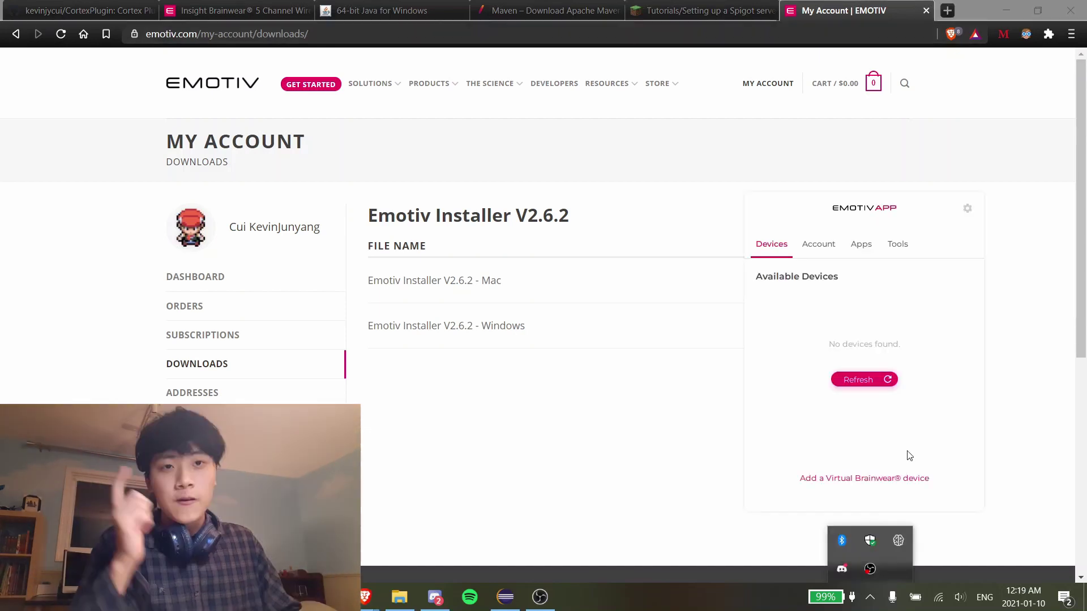
Dismiss the Emotiv app popup and switch to Eclipse to examine the CortexPlugin project and its built jar files
left_click(907, 452)
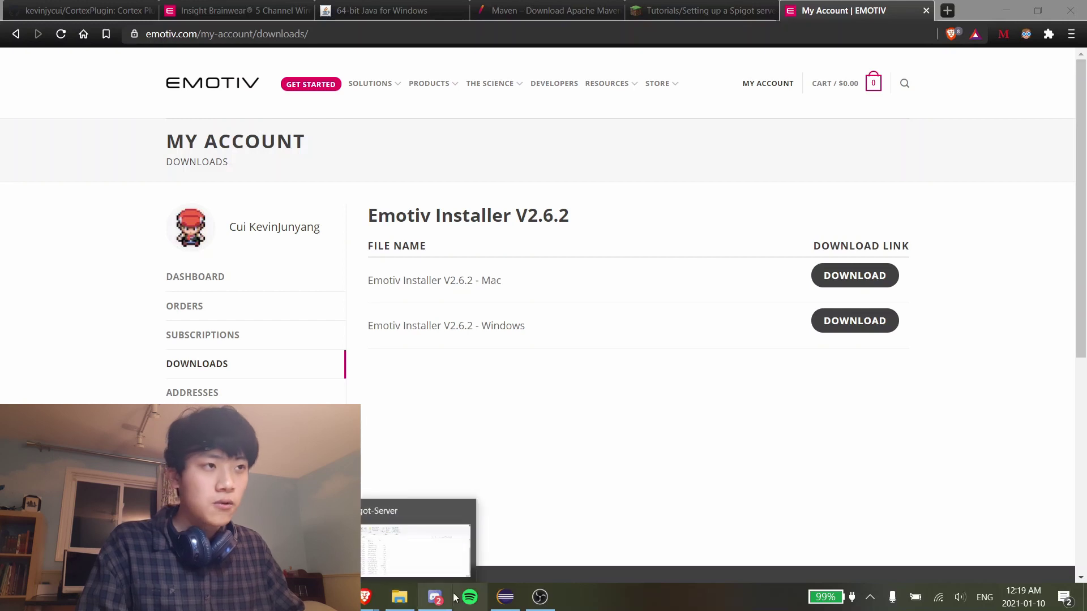
left_click(506, 597)
left_click(503, 285)
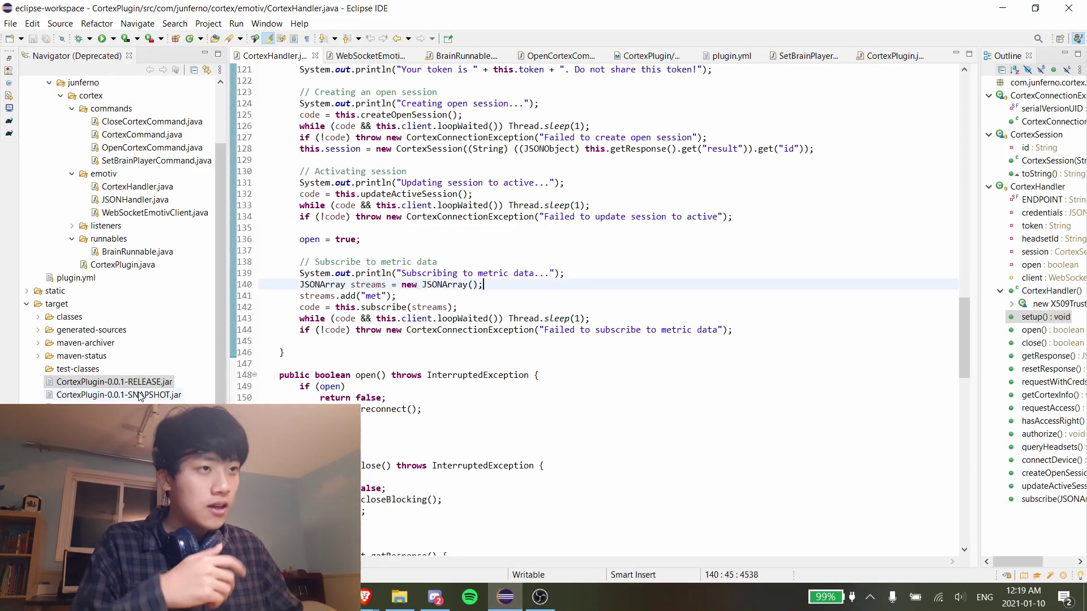
Start the Minecraft server from the Spigot-Server folder and open the Minecraft Launcher
left_click(400, 597)
scroll(133, 261, "up", 2)
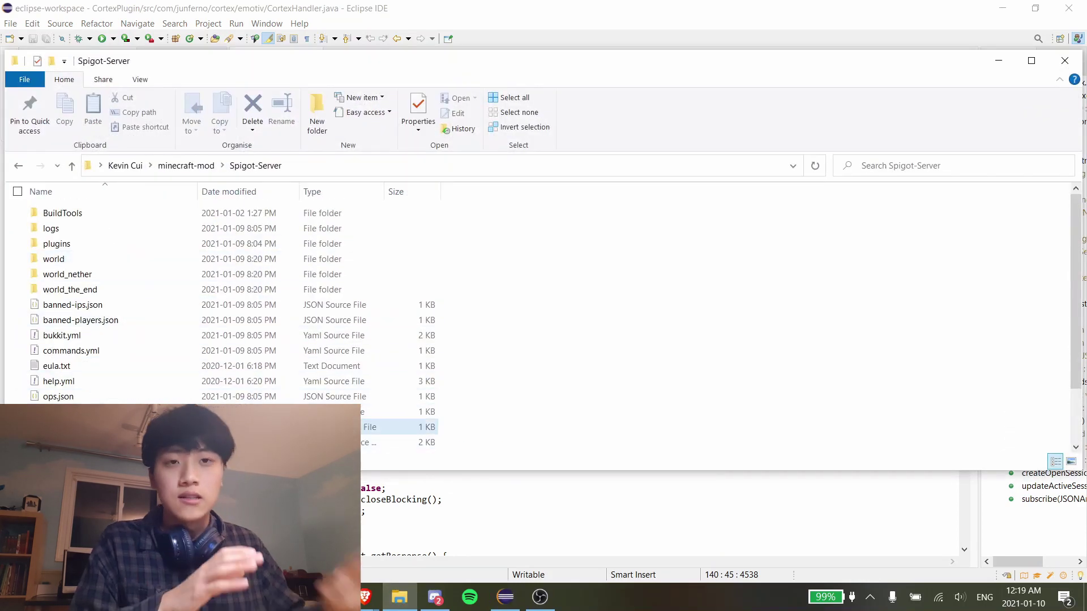
double_click(102, 427)
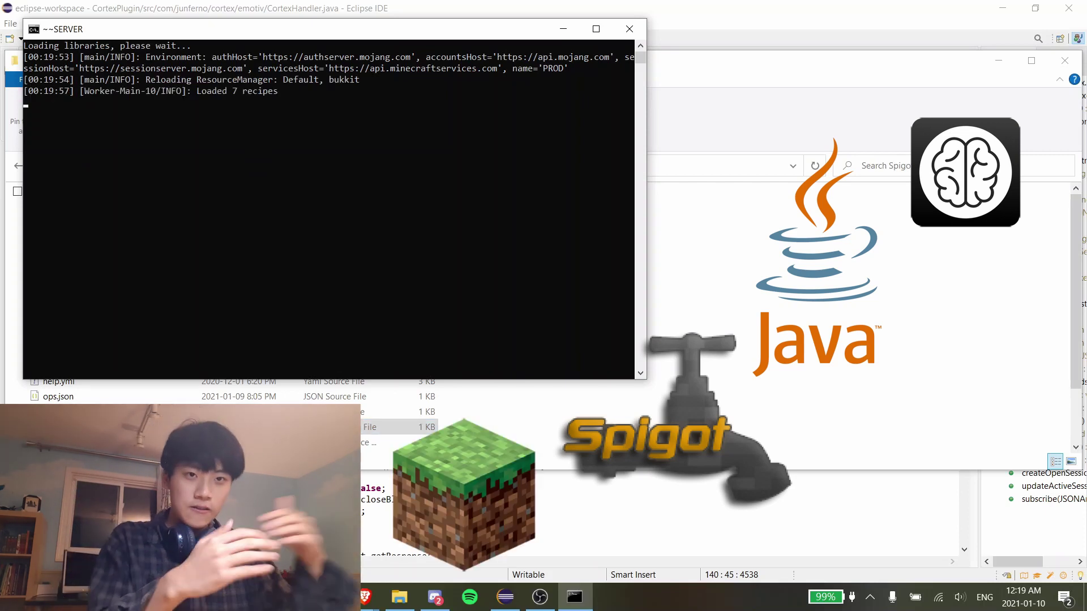
key("super+s")
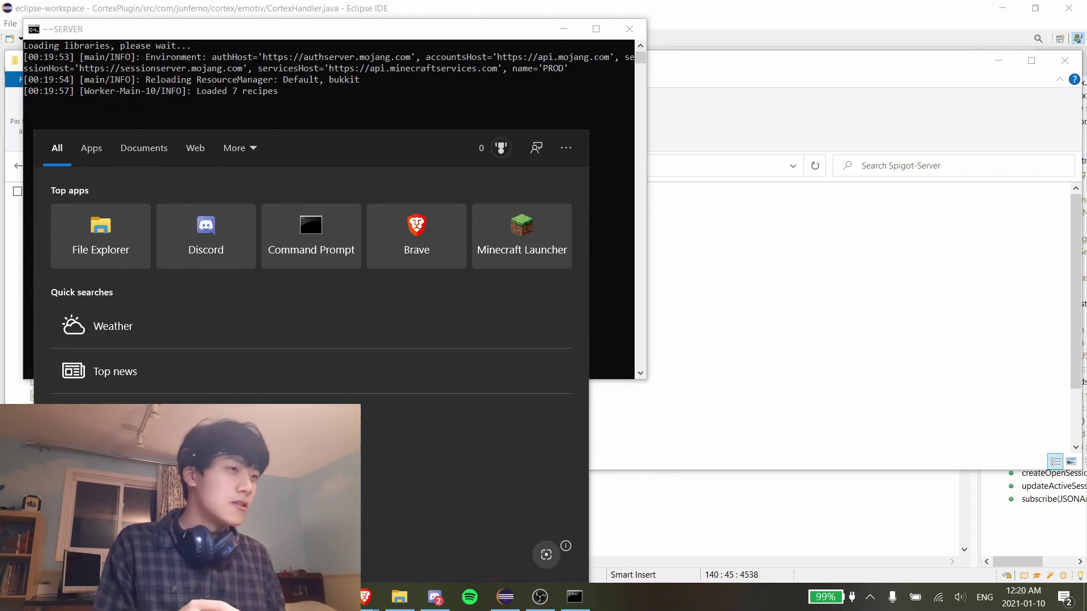
left_click(510, 249)
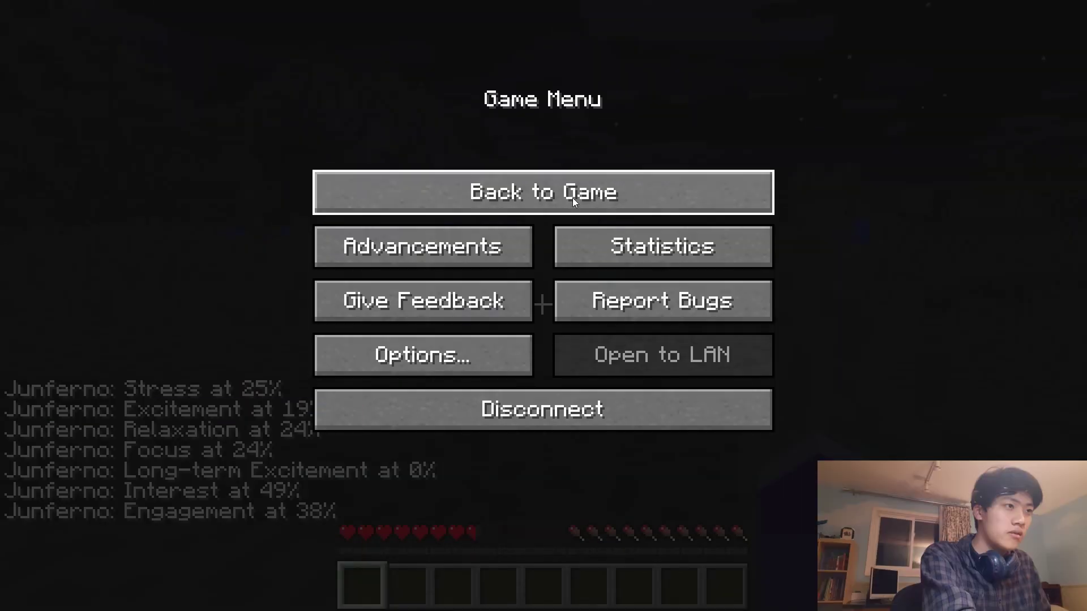
Resume the game, walk forward across the dark grassland at night, and disconnect from the server
left_click(572, 198)
key("w")
key("space")
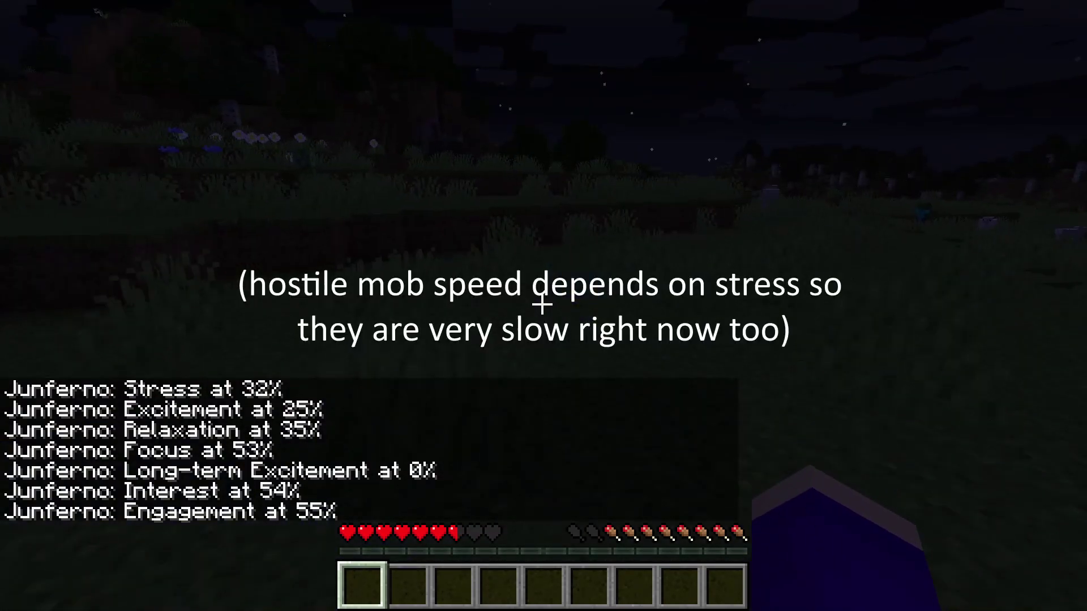
key("w")
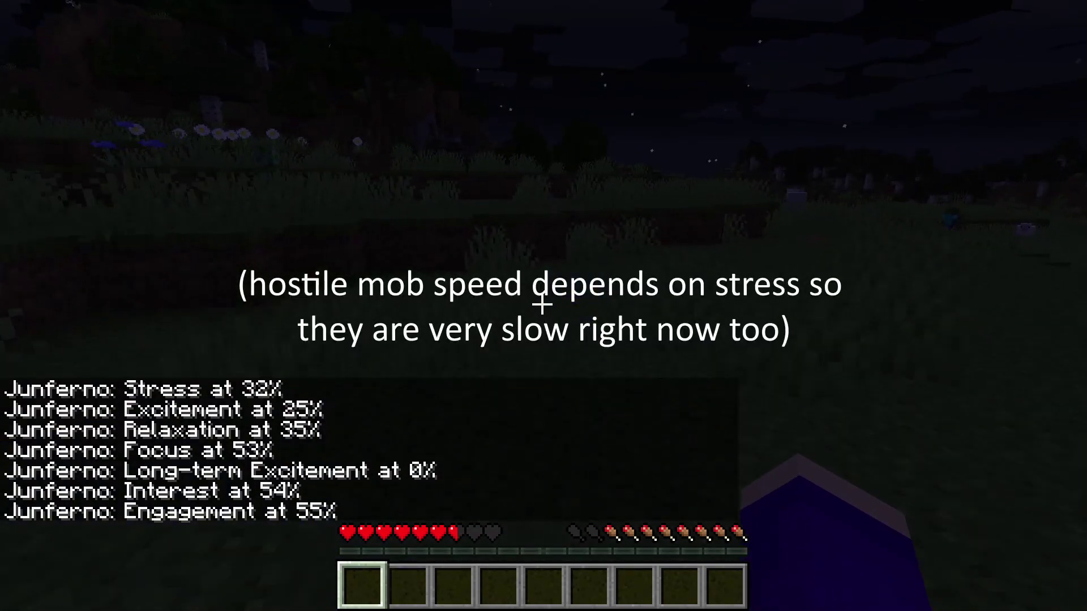
key("w")
key("space")
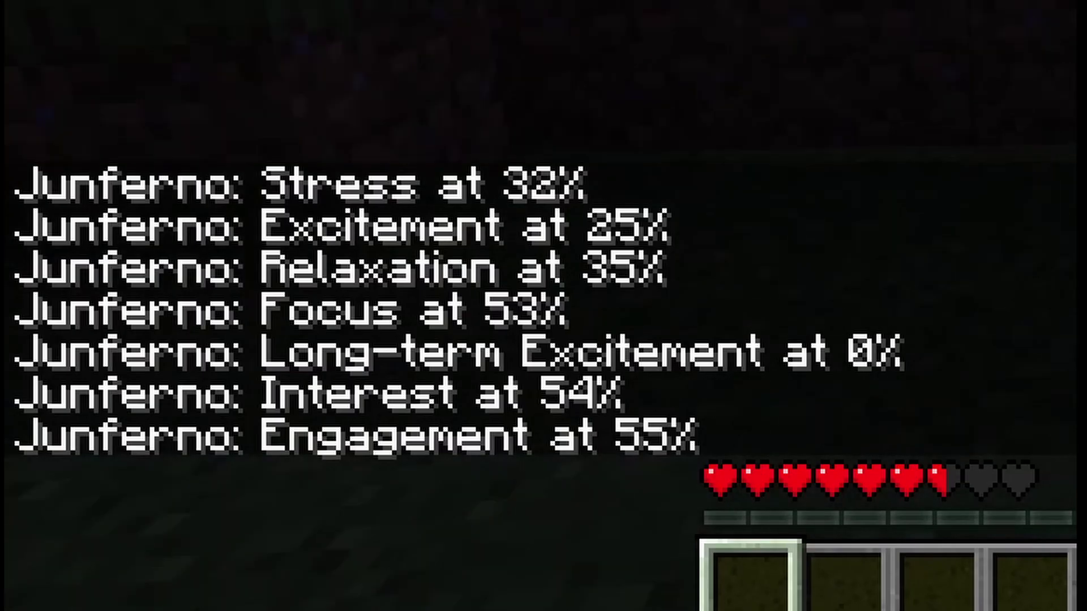
key("w")
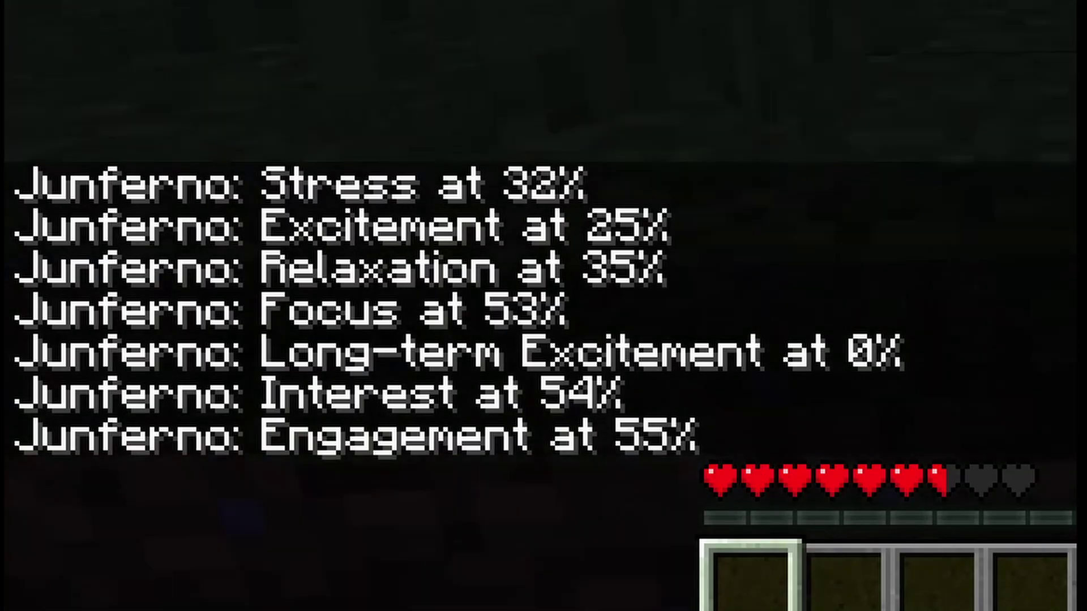
key("w")
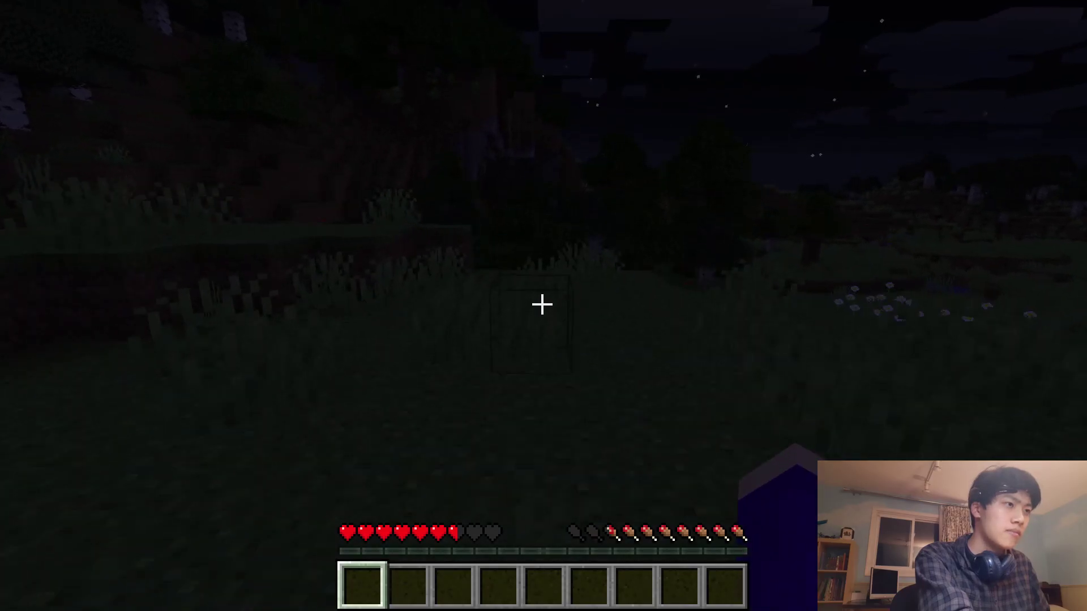
key("w")
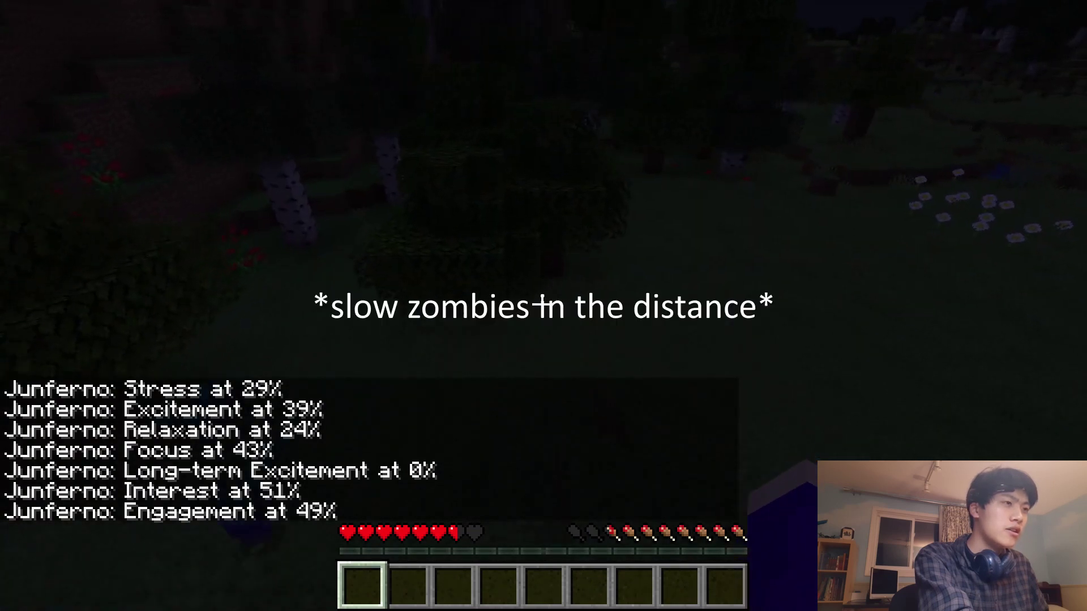
key("w")
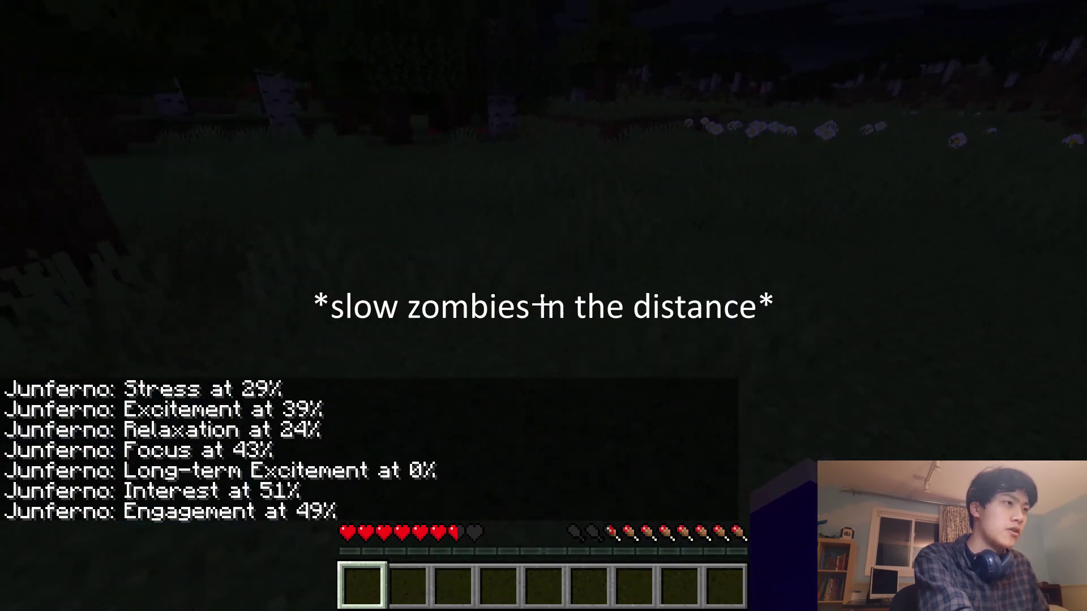
key("w")
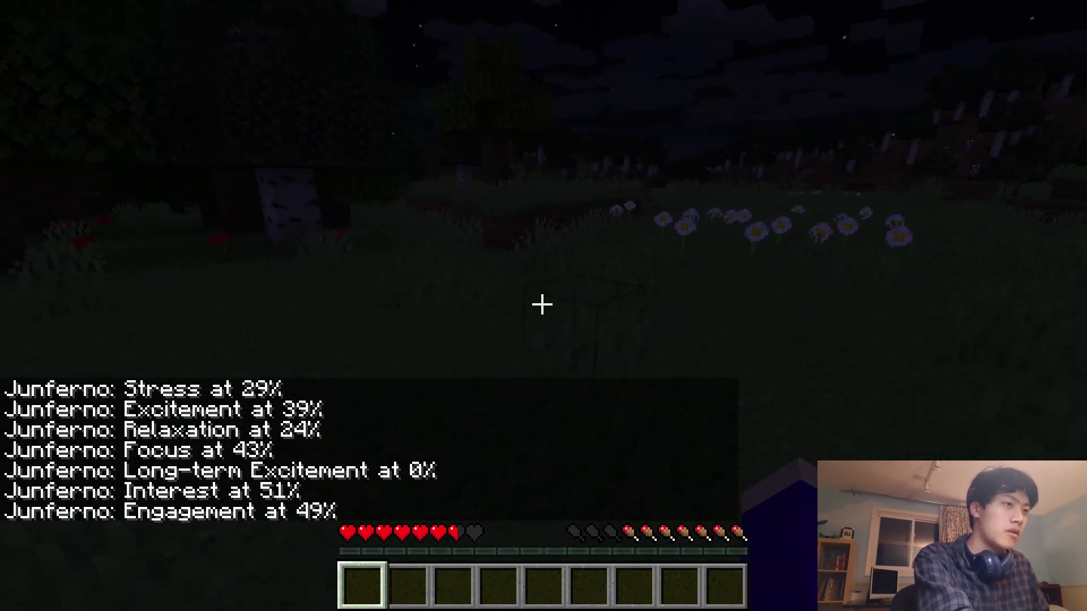
key("w")
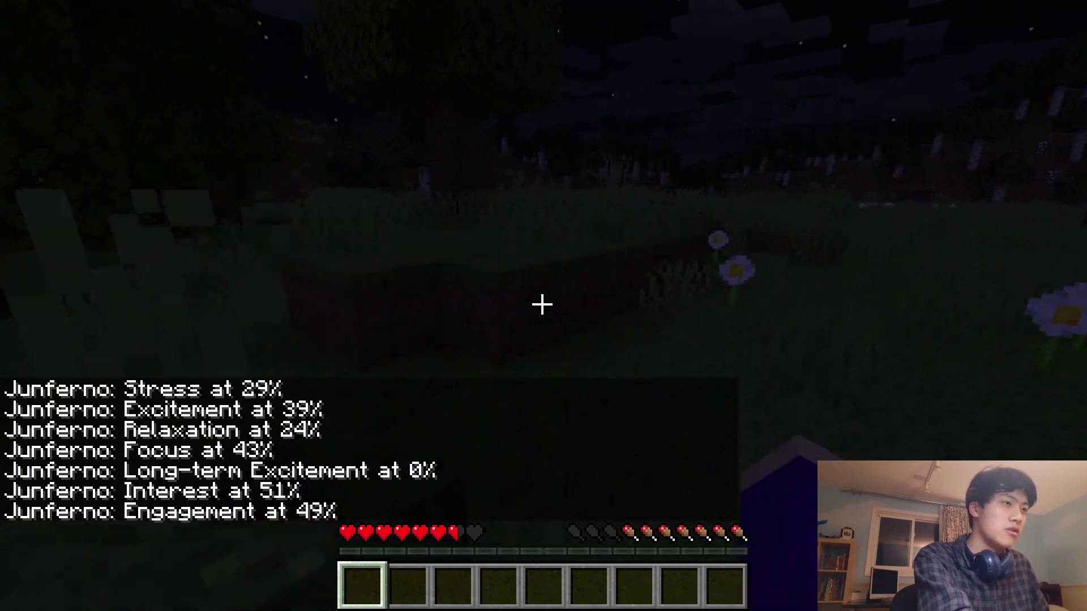
key("w")
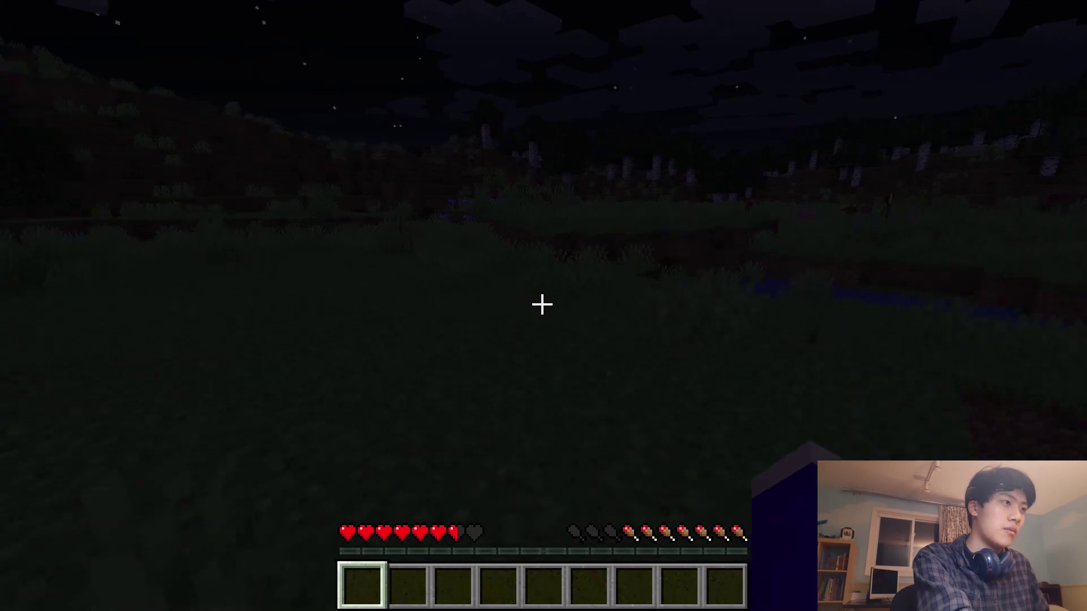
key("Escape")
left_click(446, 411)
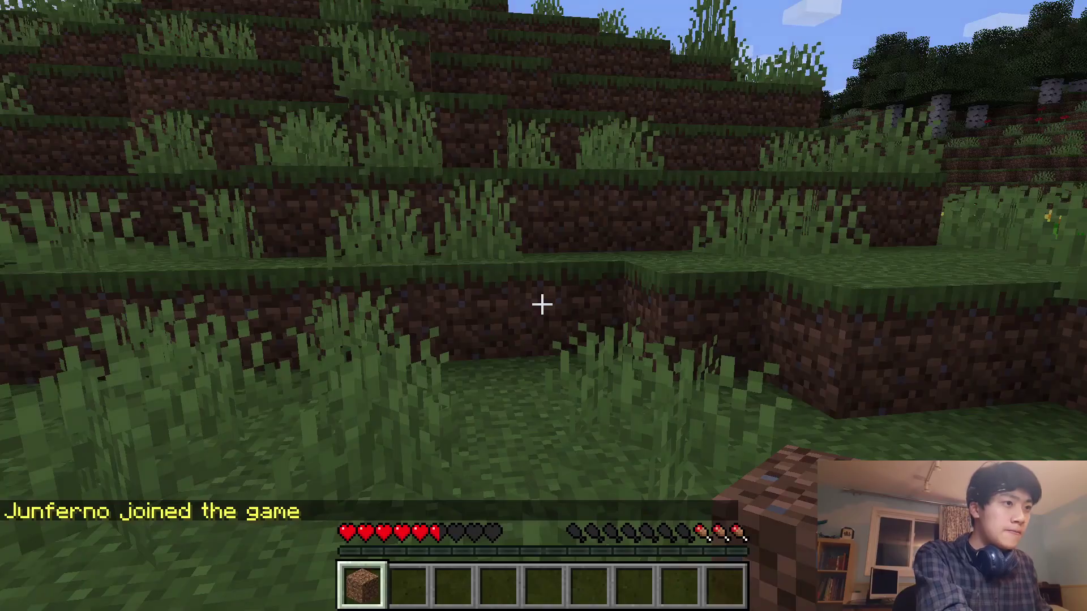
Climb the grassy dirt terraces and walk across the daytime meadow past the tree-topped hill
key("w")
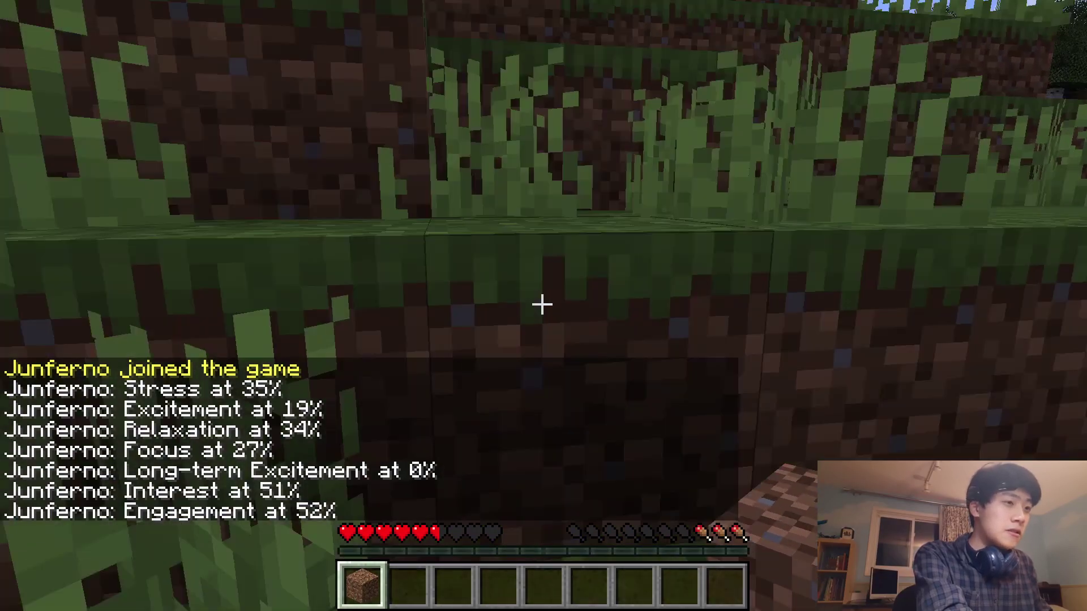
key("w")
key("space")
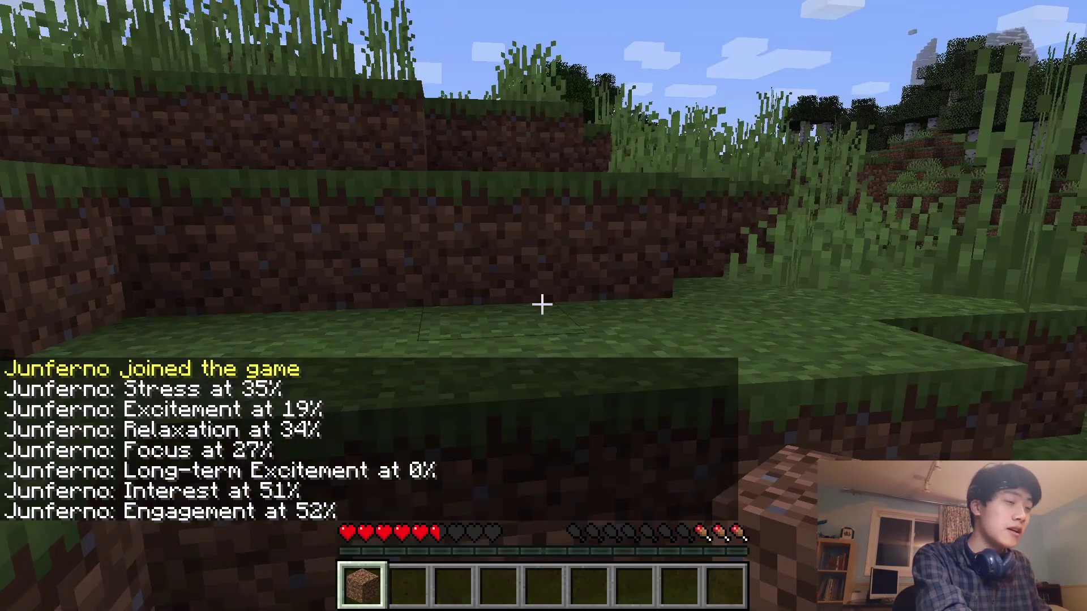
key("w")
key("space")
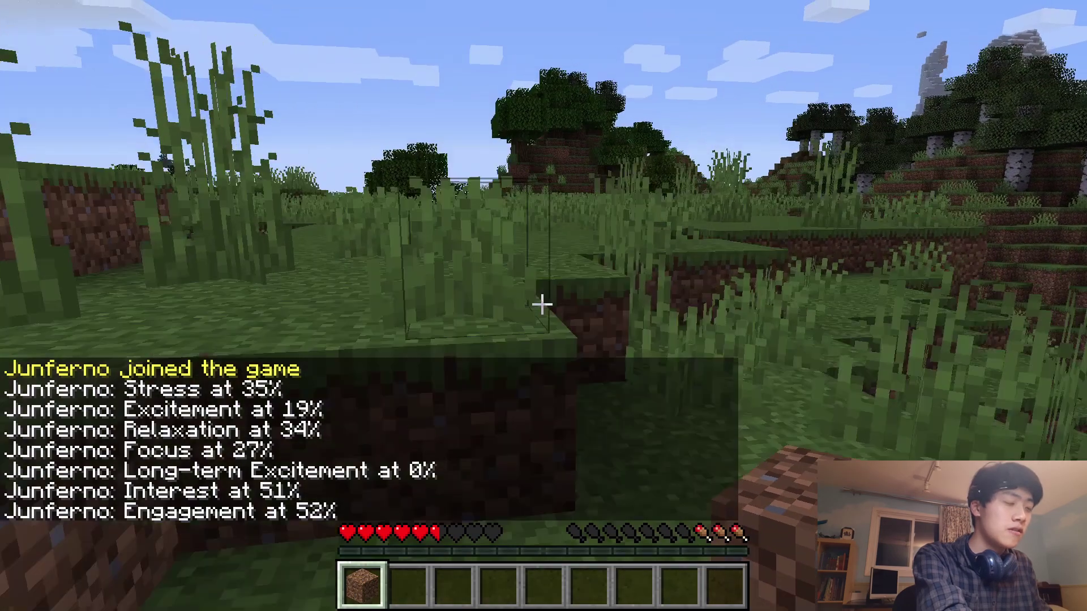
key("w")
key("space")
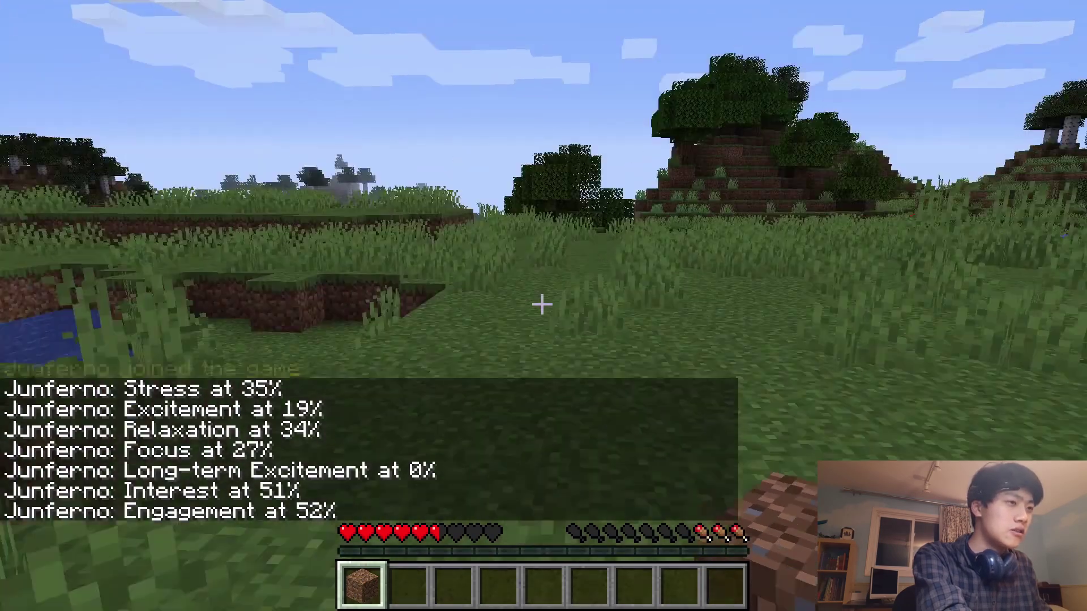
key("w")
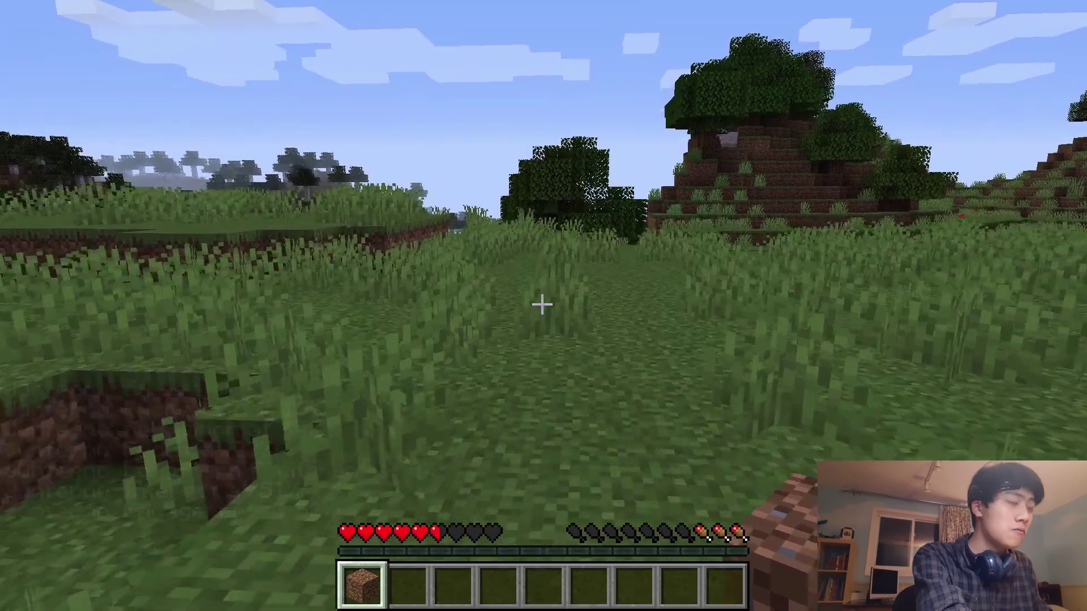
key("w")
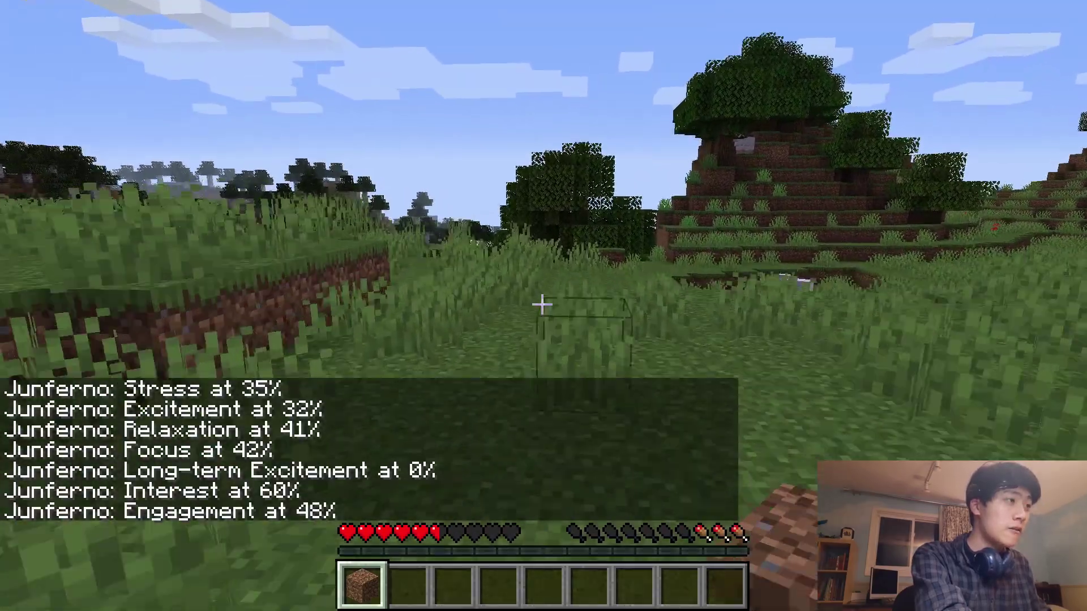
key("w")
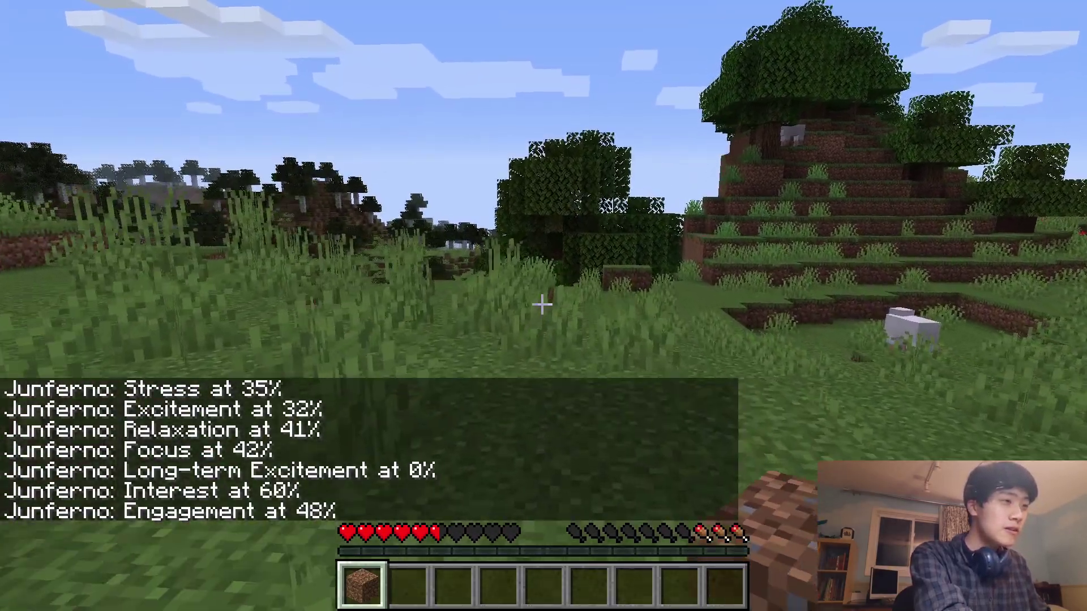
key("w")
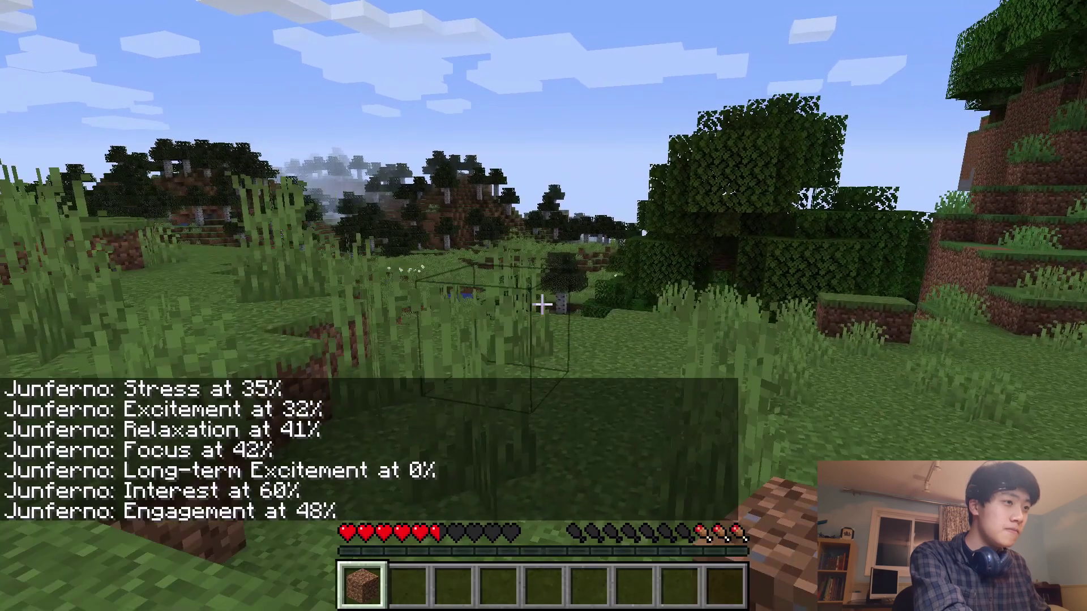
key("w")
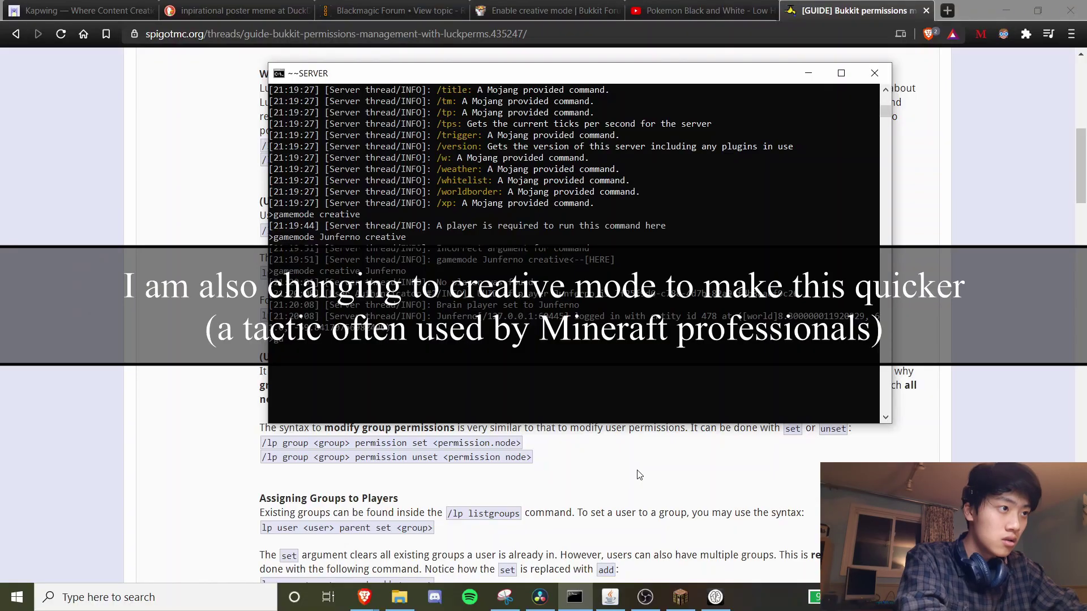
Run server console commands that set the player's game mode to creative and the world time to 1000
type("memode creative Junferno")
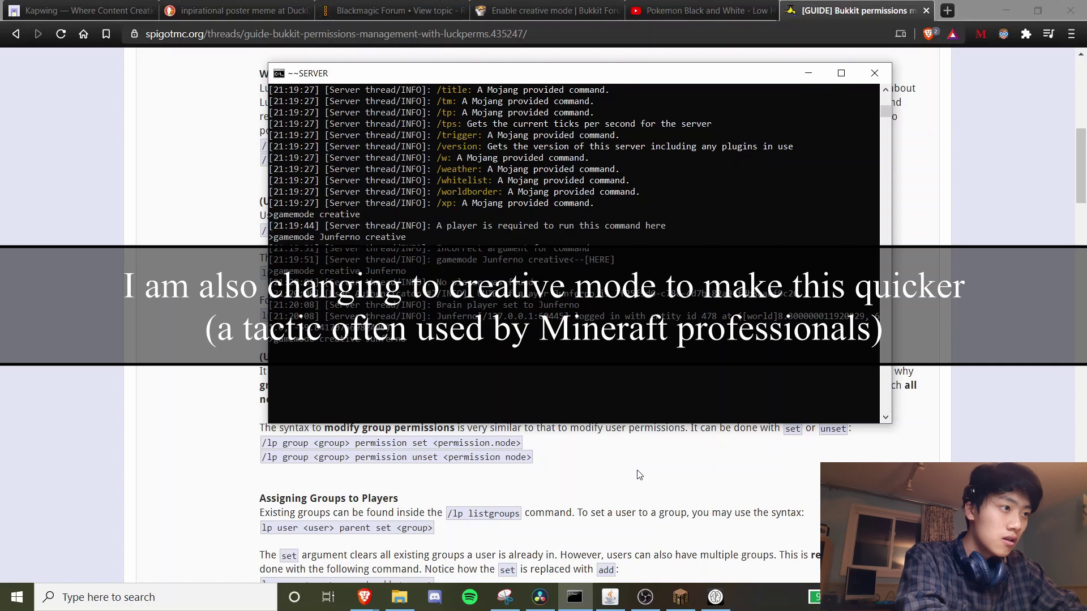
key("Return")
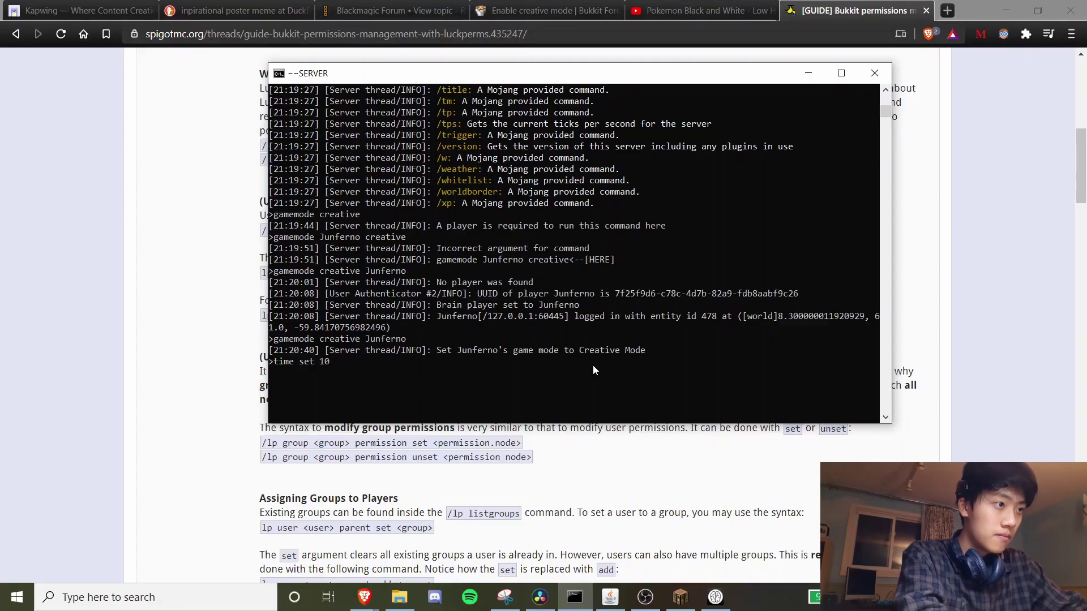
type("000")
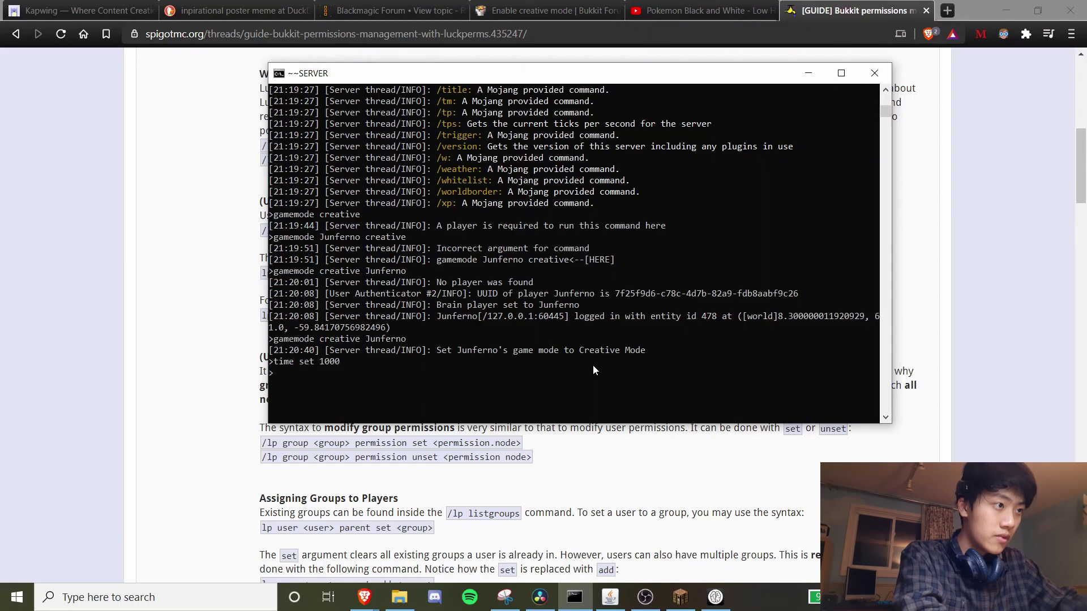
key("Return")
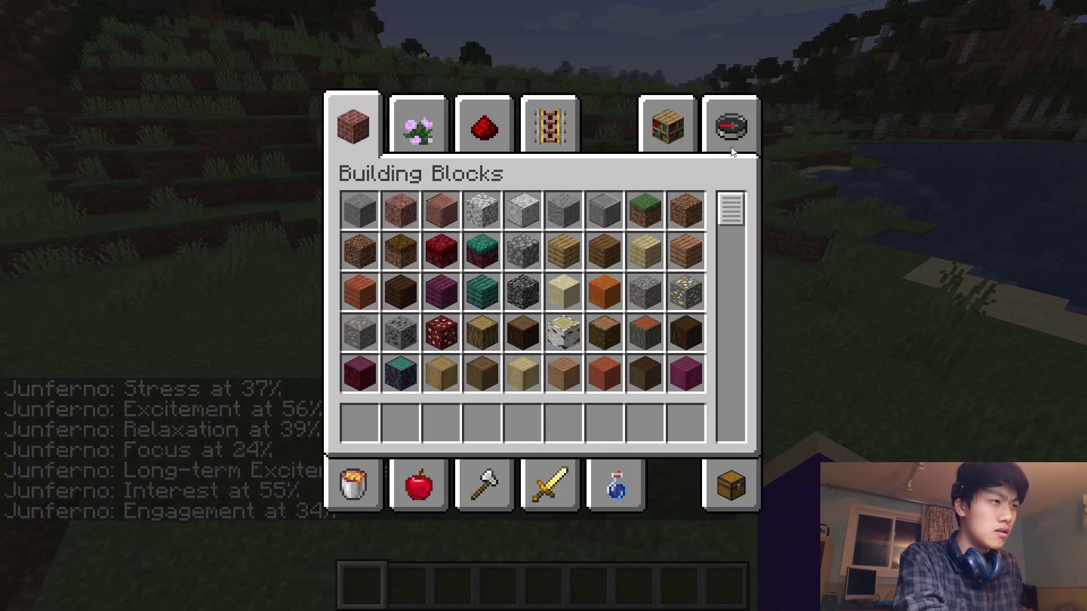
Search the creative inventory for "cree" and place the Creeper Spawn Egg in the first hotbar slot
left_click(730, 126)
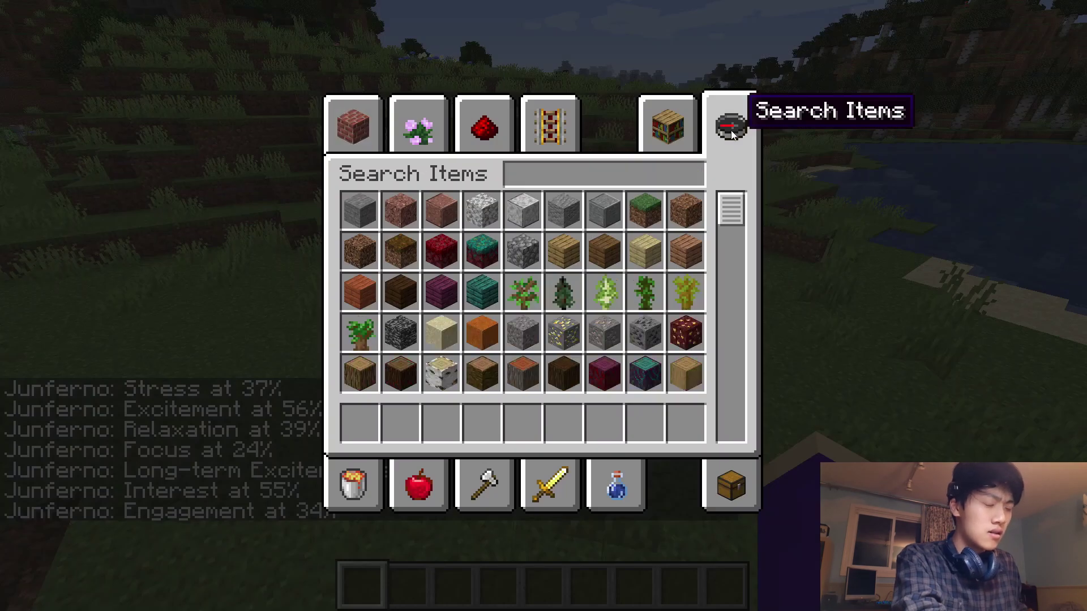
type("gree")
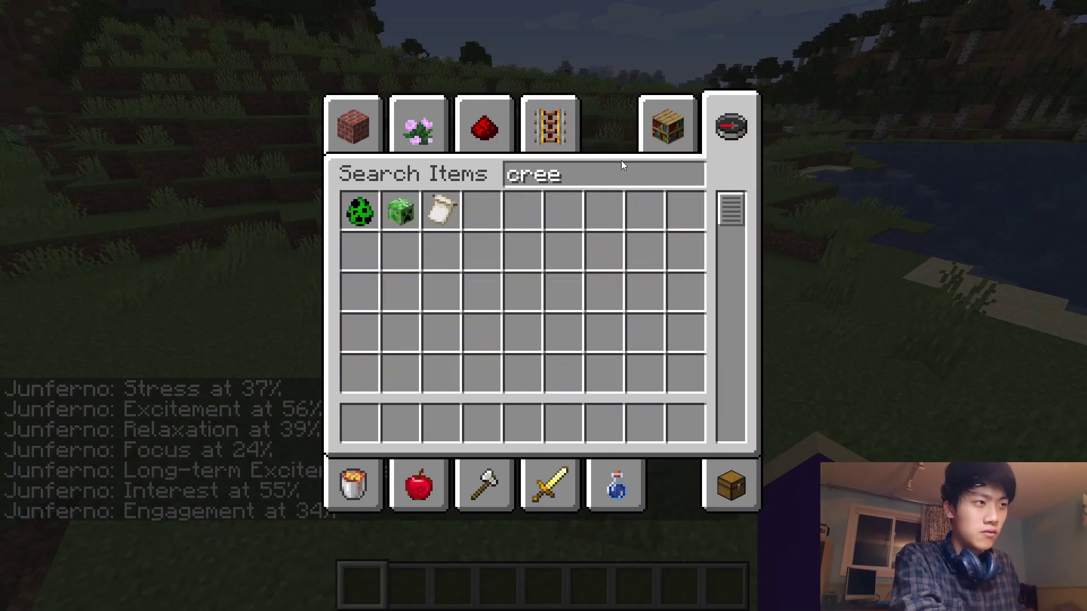
left_click(363, 216)
left_click(362, 424)
key("Escape")
Move across the daytime grassland to the group of creepers while holding the Creeper Spawn Egg
key("w")
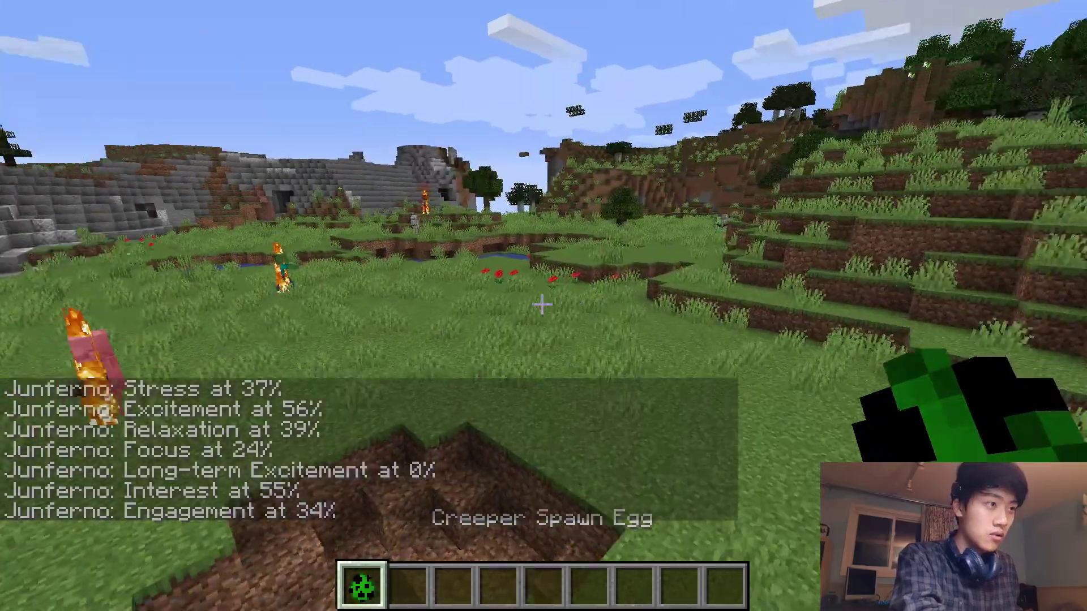
key("w")
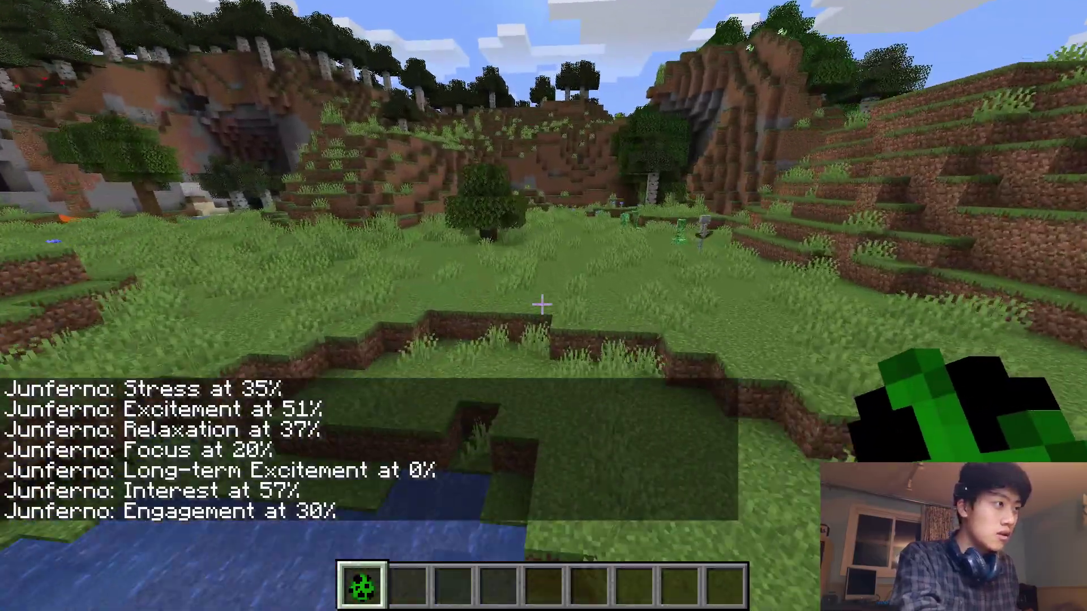
key("w")
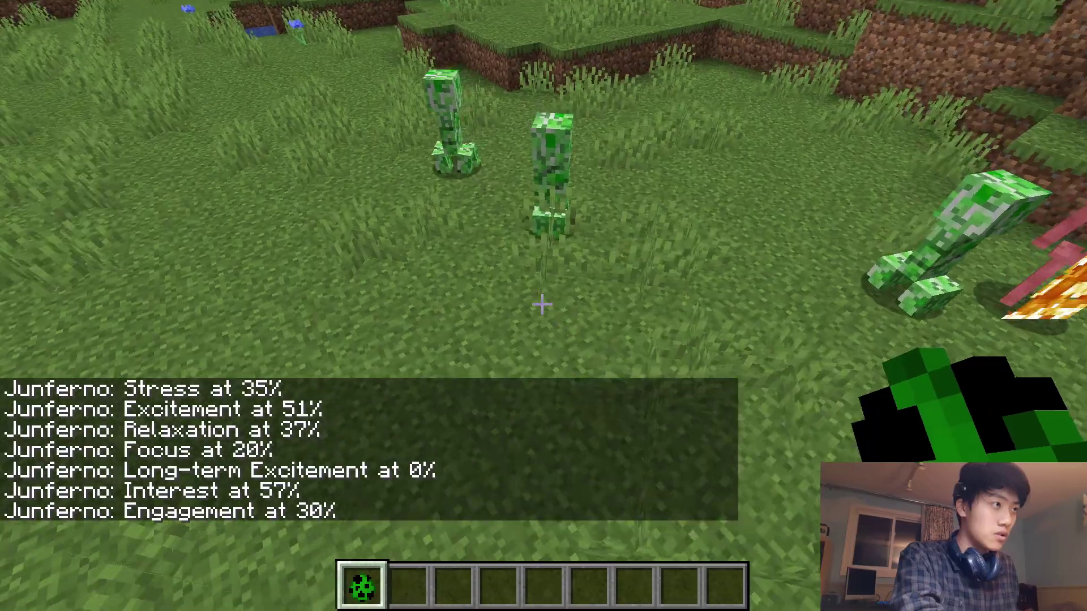
Spawn a crowd of additional creepers across the grass with the Creeper Spawn Egg, finishing with the empty second hotbar slot selected
right_click(543, 305)
right_click(542, 305)
right_click(542, 305)
right_click(542, 305)
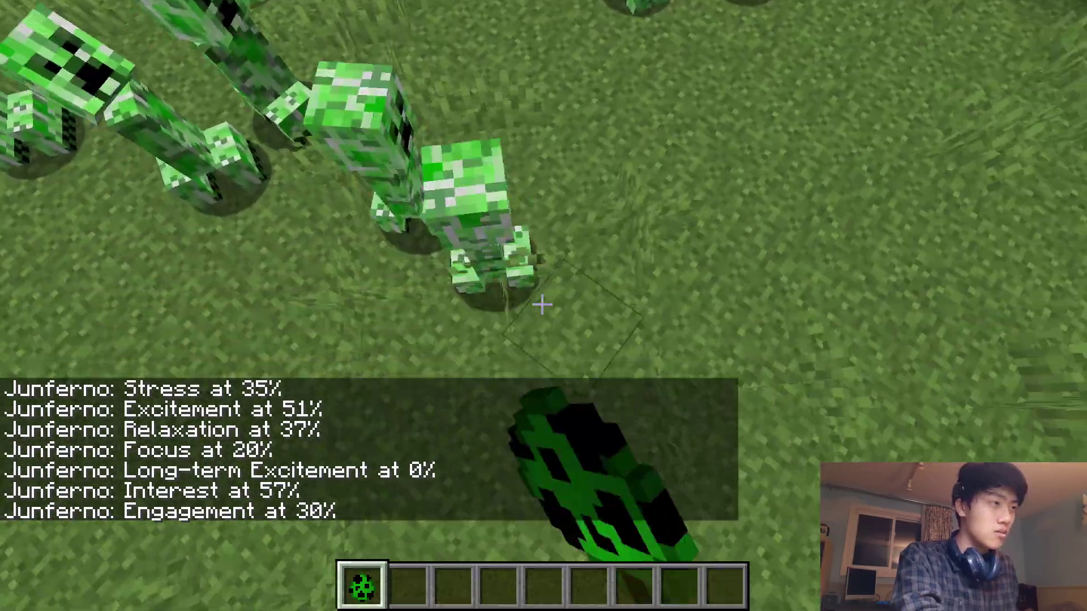
right_click(542, 305)
right_click(542, 305)
right_click(542, 305)
right_click(542, 305)
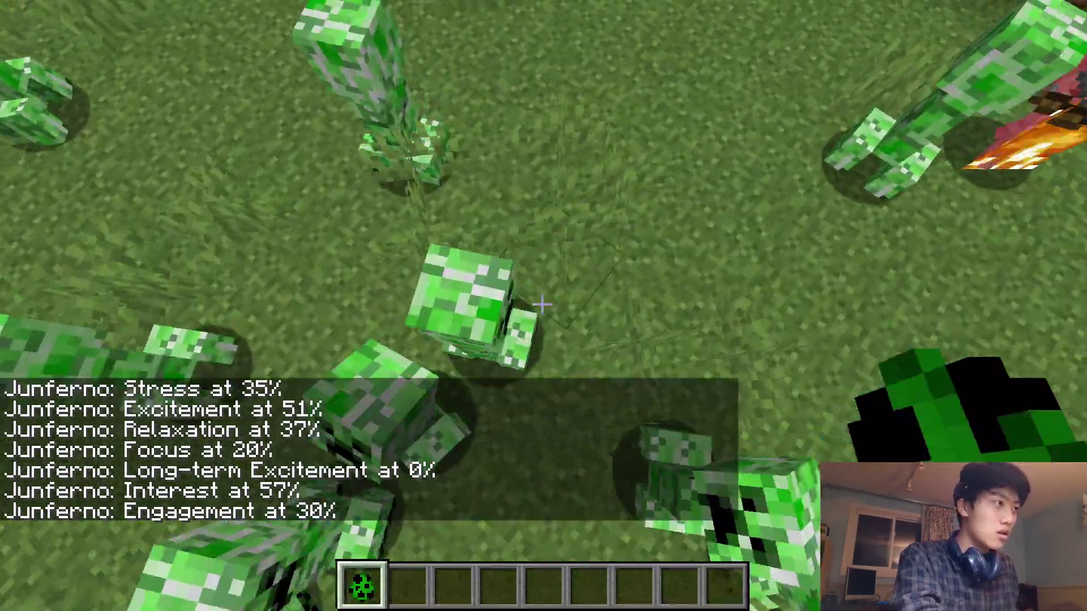
right_click(542, 305)
right_click(542, 305)
right_click(543, 305)
right_click(542, 305)
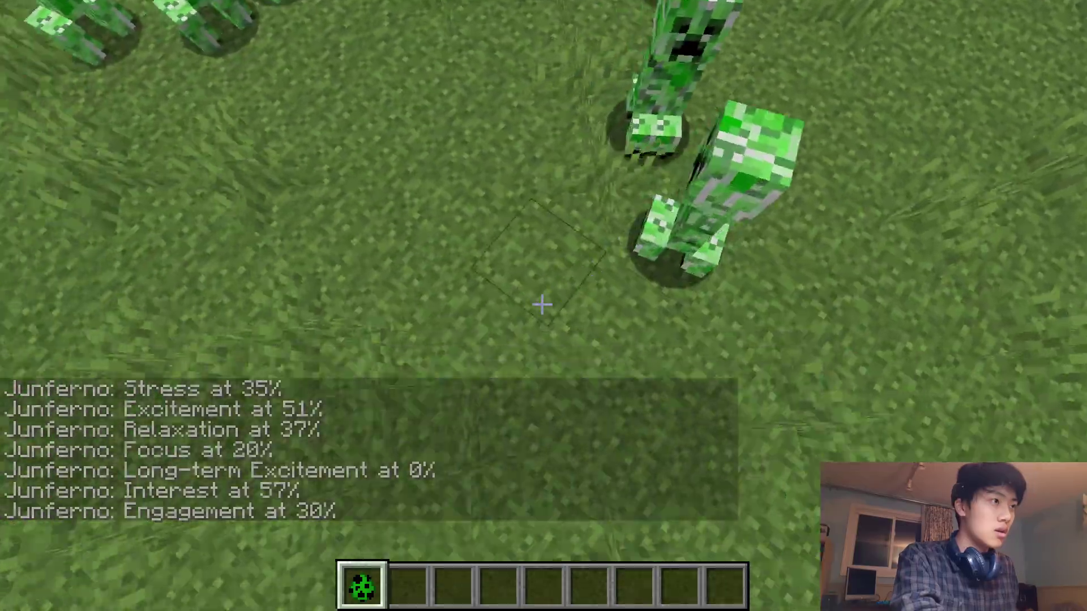
right_click(542, 305)
right_click(542, 305)
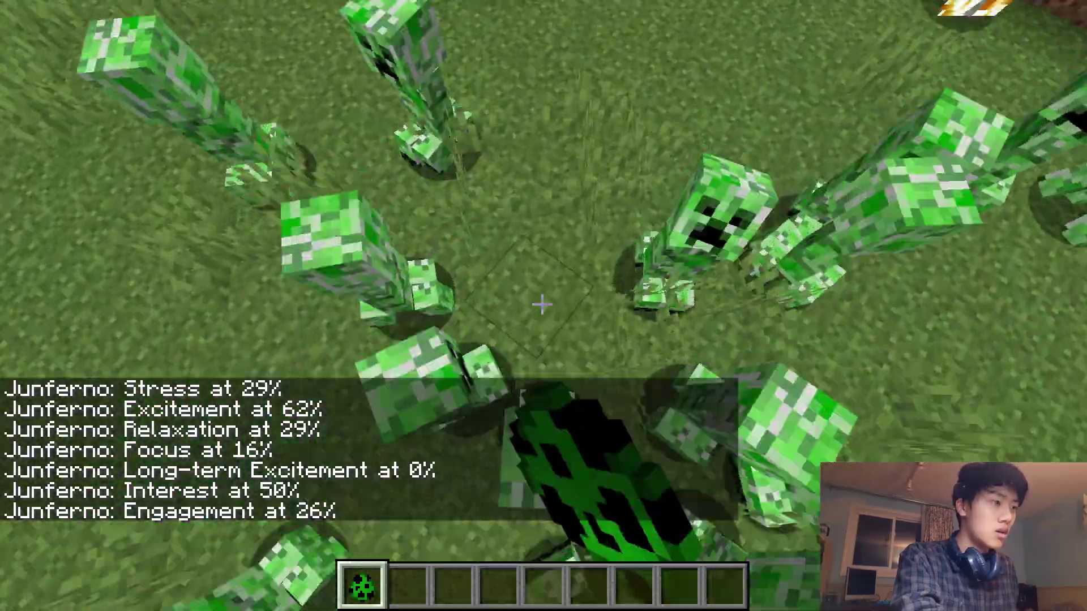
key("2")
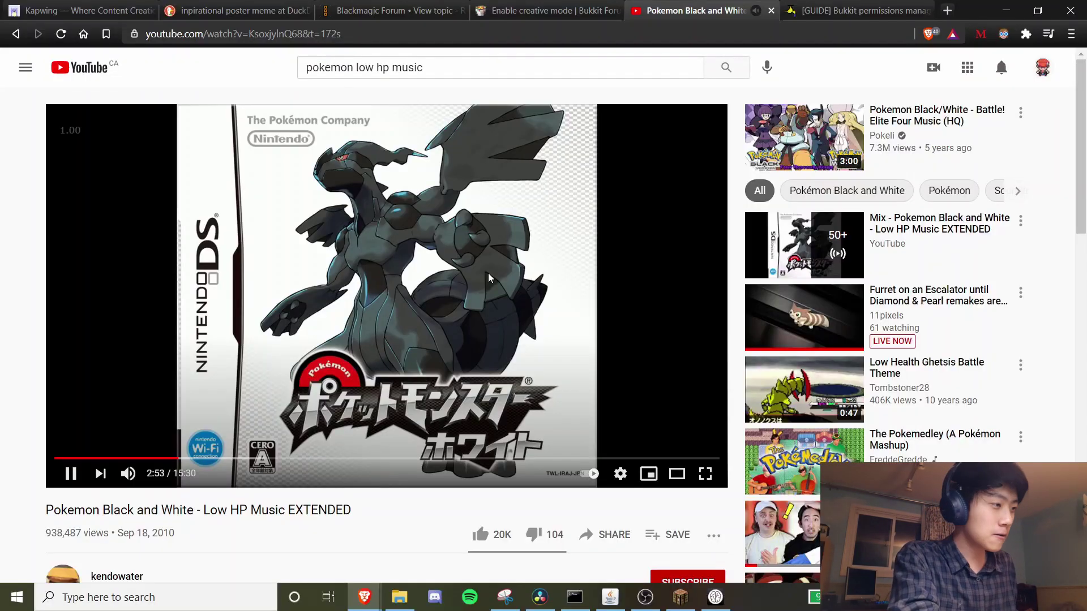
Switch to the server console and enter the gamemode survival command for the player
left_click(690, 601)
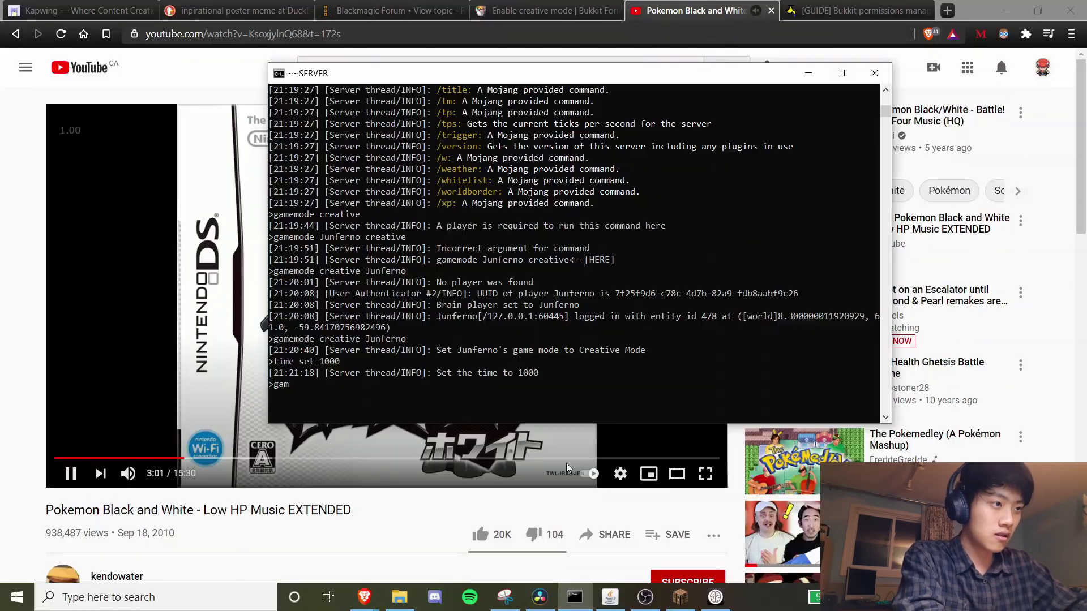
type("surv")
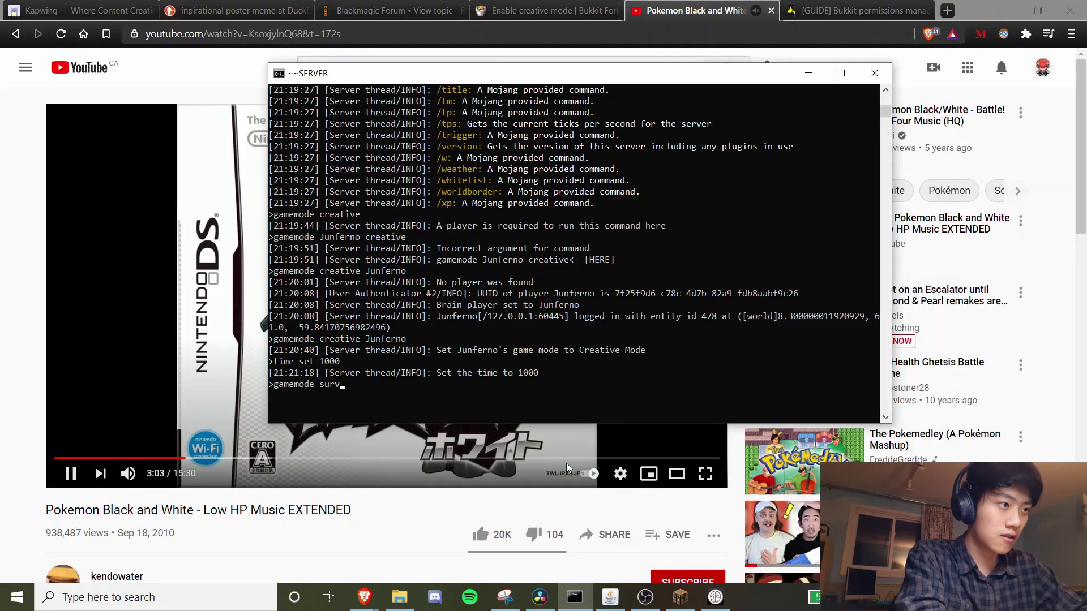
type("ival Junferno")
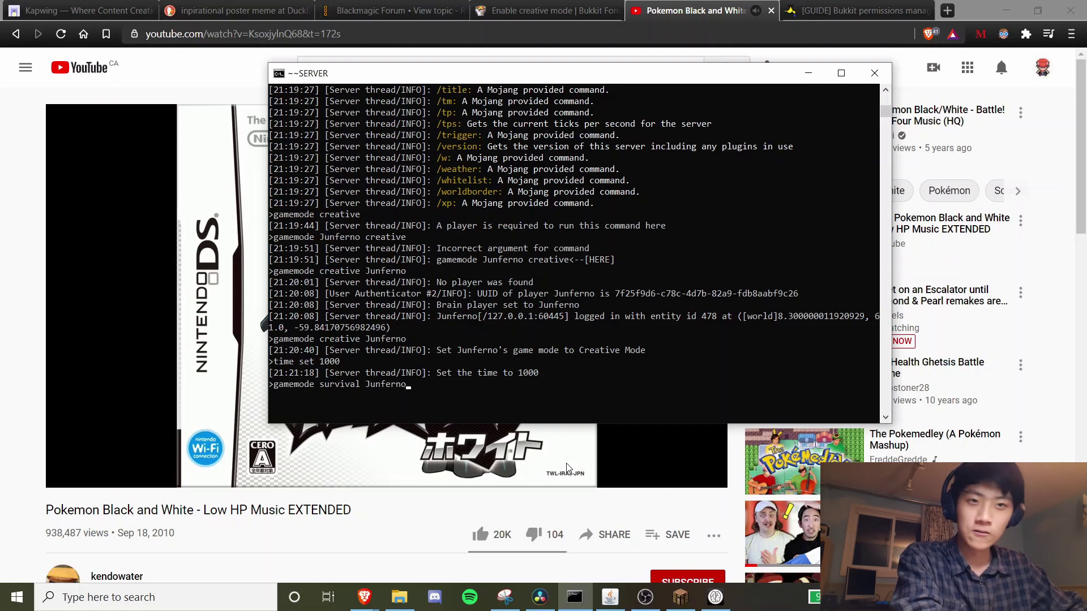